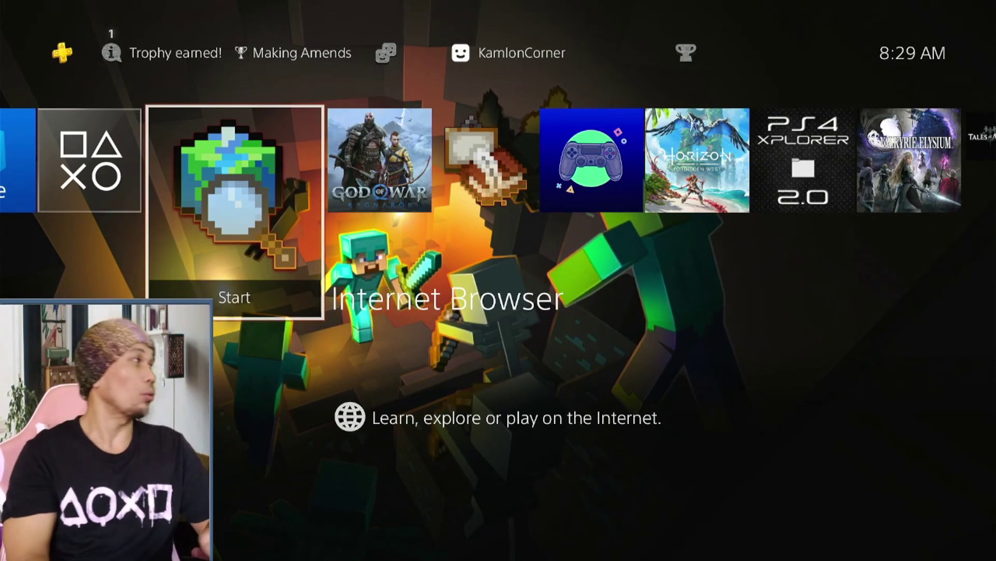
# Open the Network settings of the console
pyautogui.press('Up')
pyautogui.press('Left')
pyautogui.press('Return')
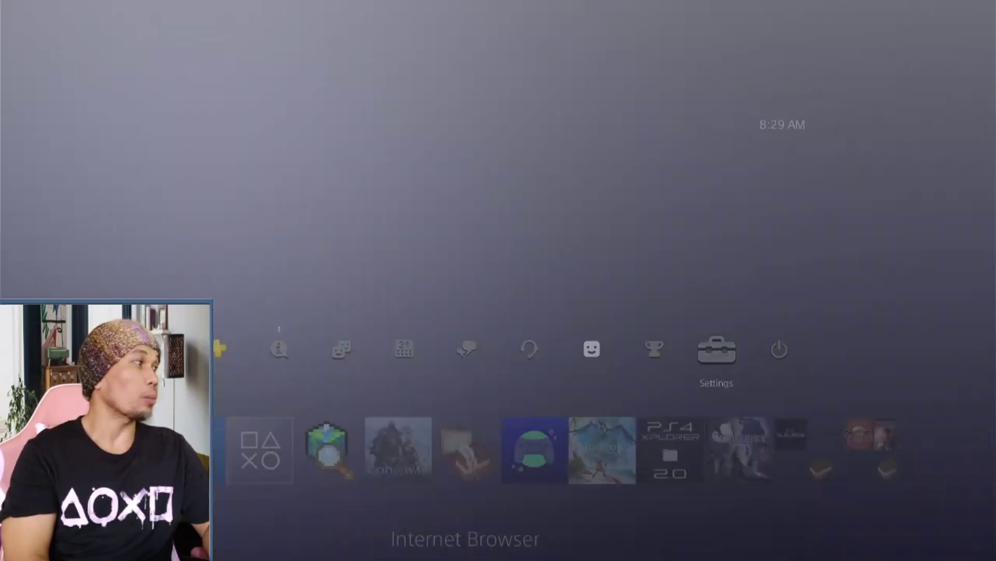
pyautogui.press('Down')
pyautogui.press('Down')
pyautogui.press('Down')
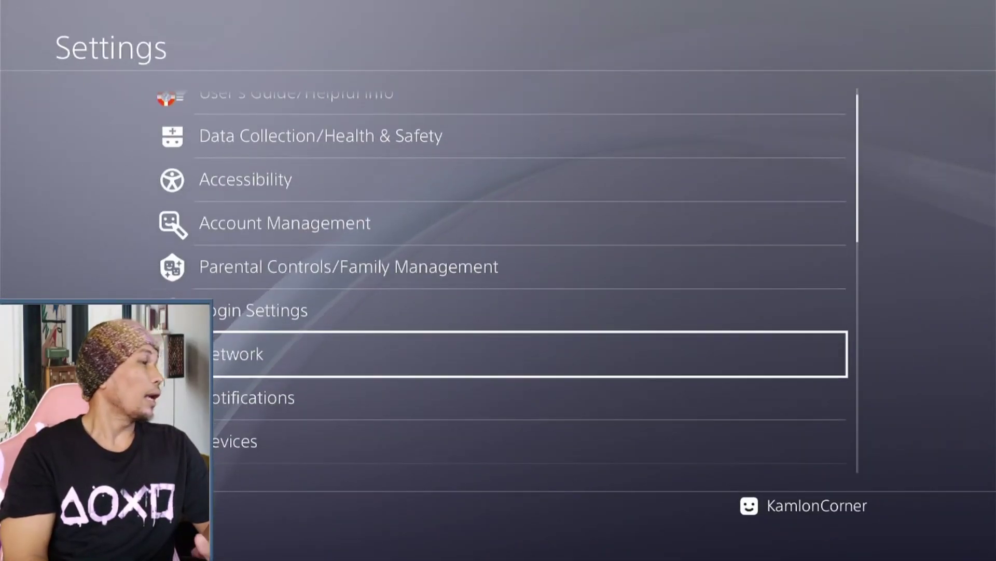
pyautogui.press('Return')
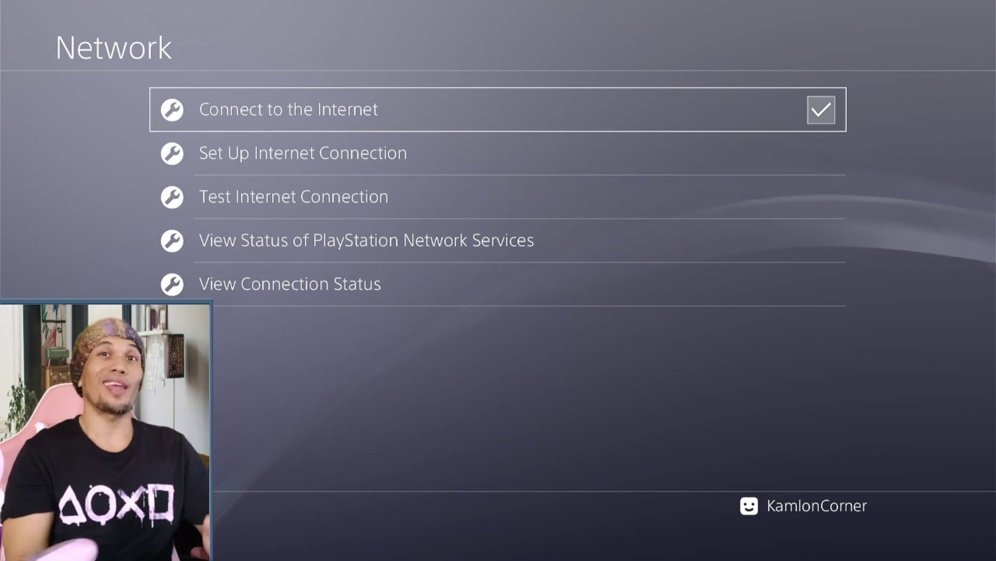
# Start setting up the Internet connection over a LAN cable using the Custom method
pyautogui.press('Down')
pyautogui.press('Return')
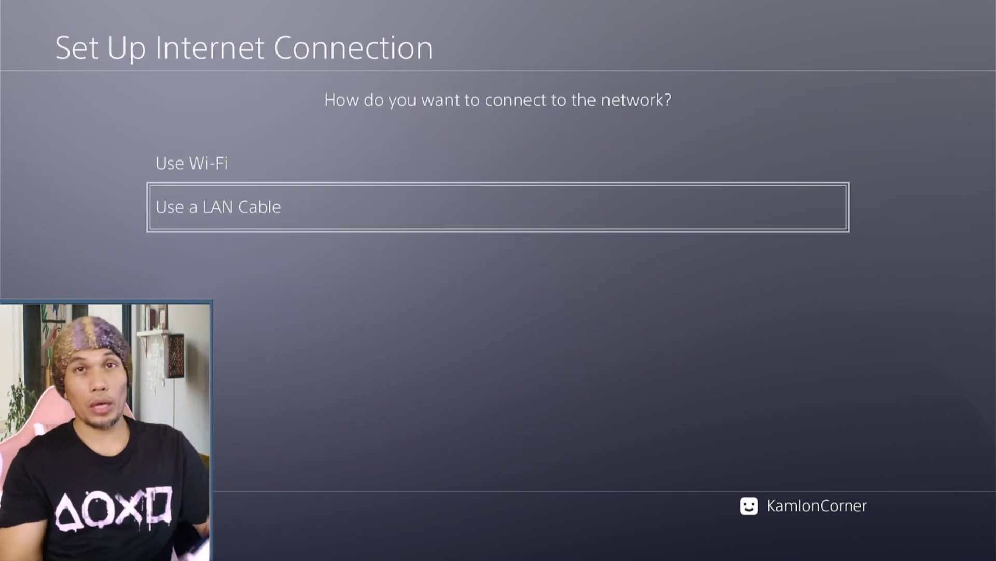
pyautogui.press('Return')
pyautogui.press('Down')
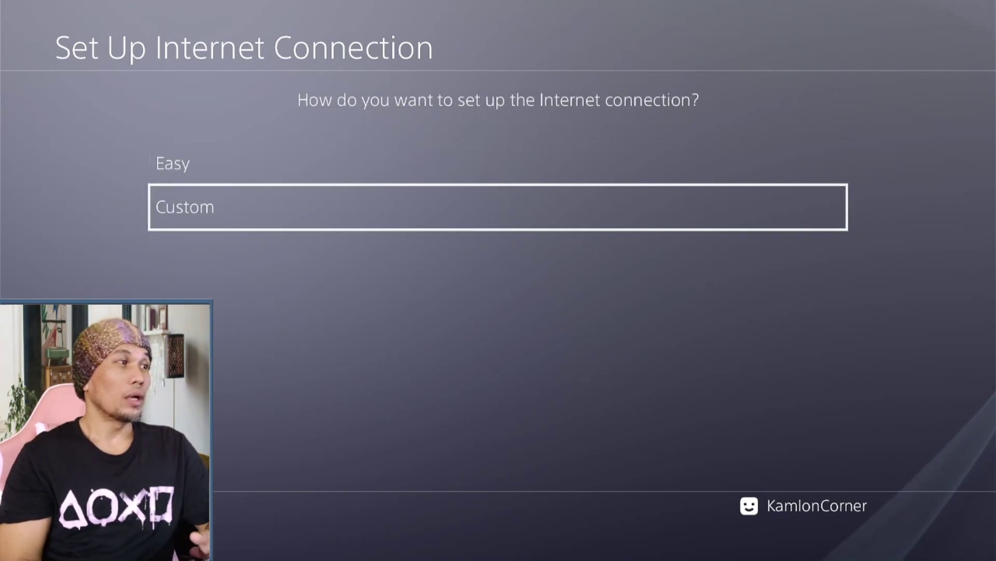
pyautogui.press('Return')
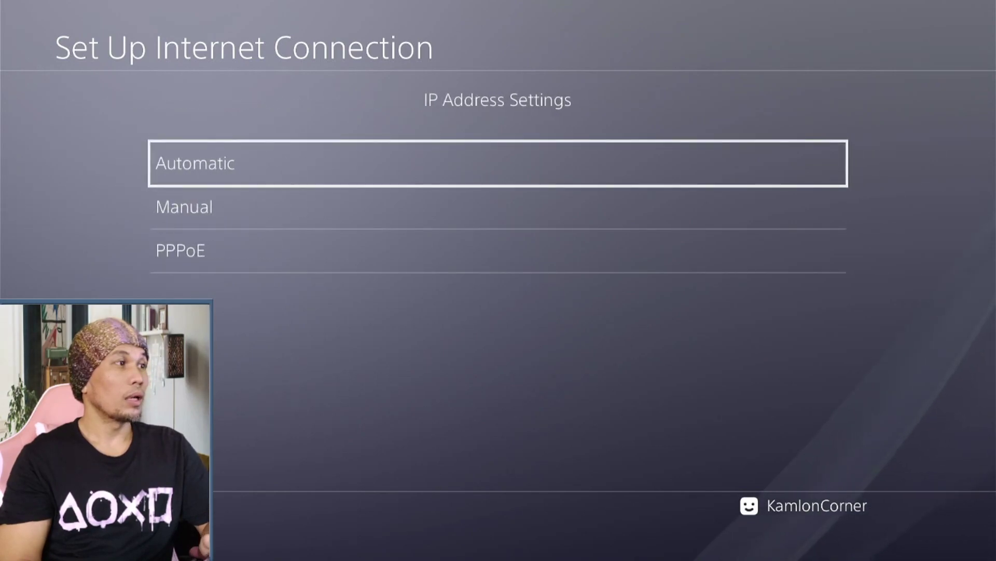
# Use automatic IP address settings and manual DNS with primary 165.227.83.145 and secondary 192.241.221.79
pyautogui.press('Return')
pyautogui.press('Return')
pyautogui.press('Down')
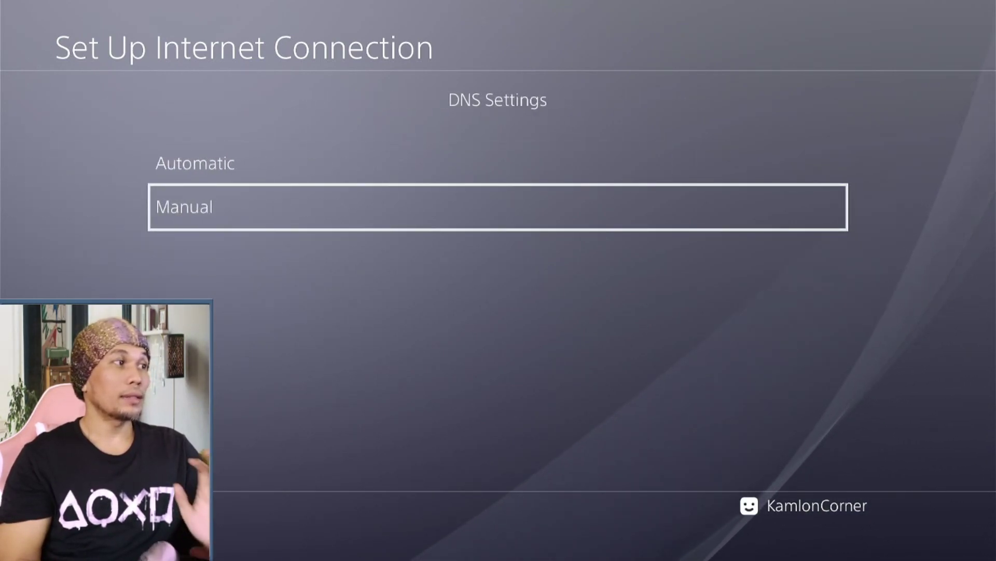
pyautogui.press('Return')
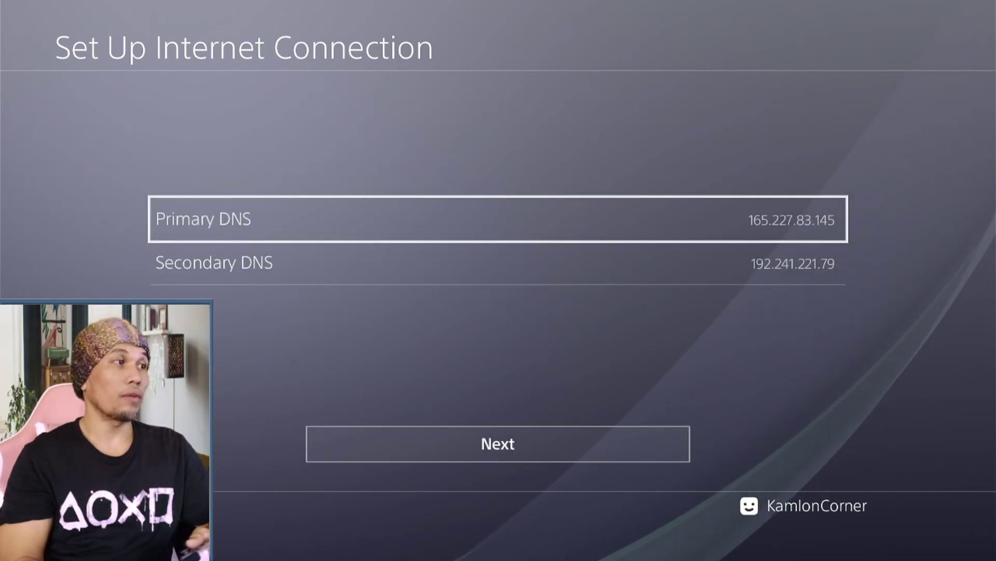
pyautogui.press('Down')
pyautogui.press('Down')
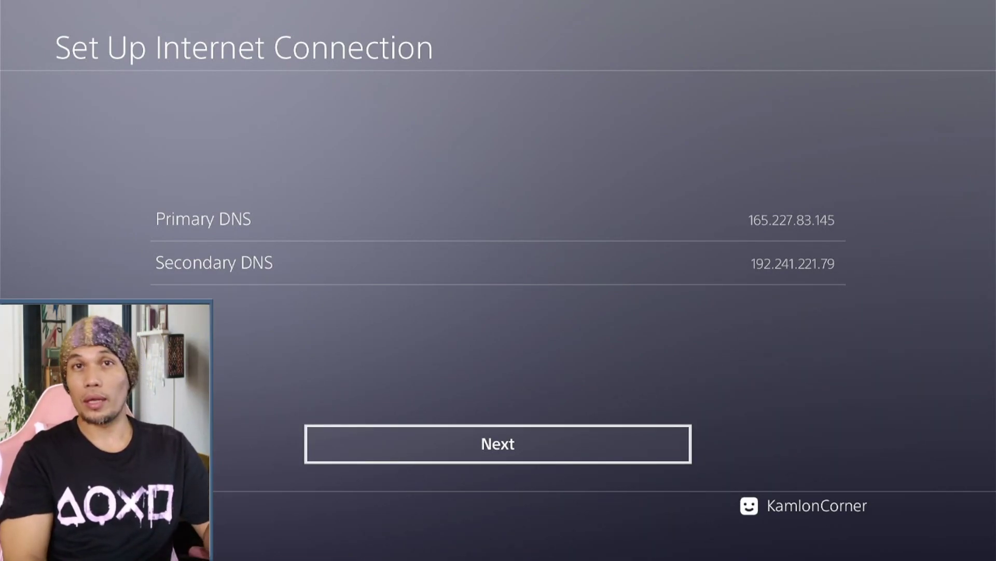
pyautogui.press('Return')
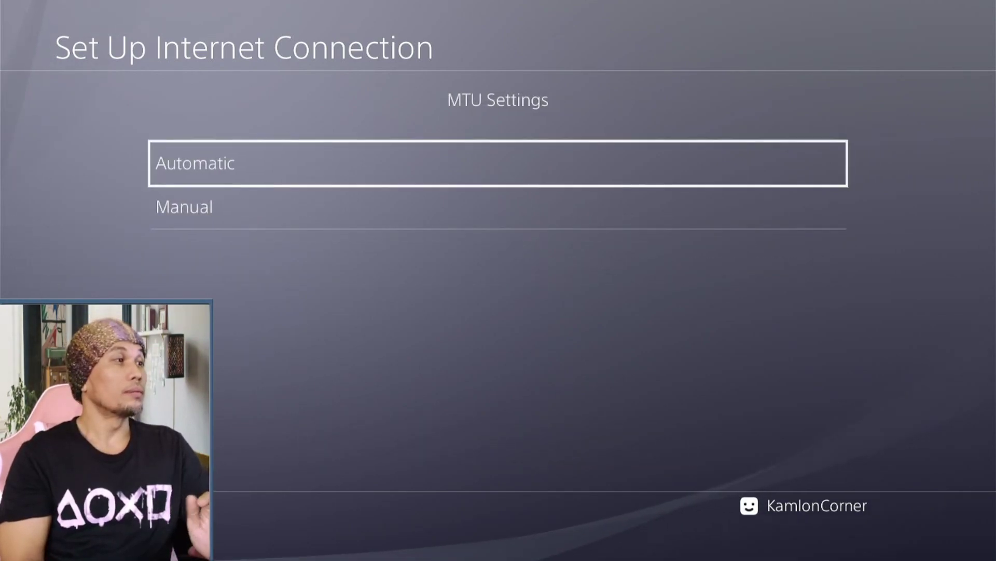
# Set the MTU to automatic, finish the connection setup and test the Internet connection
pyautogui.press('Return')
pyautogui.press('Return')
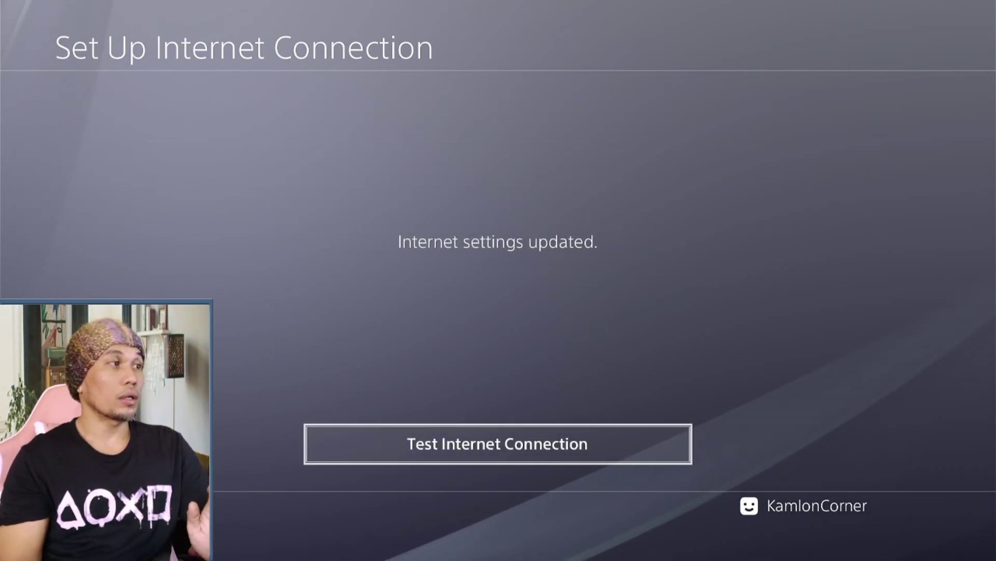
pyautogui.press('Return')
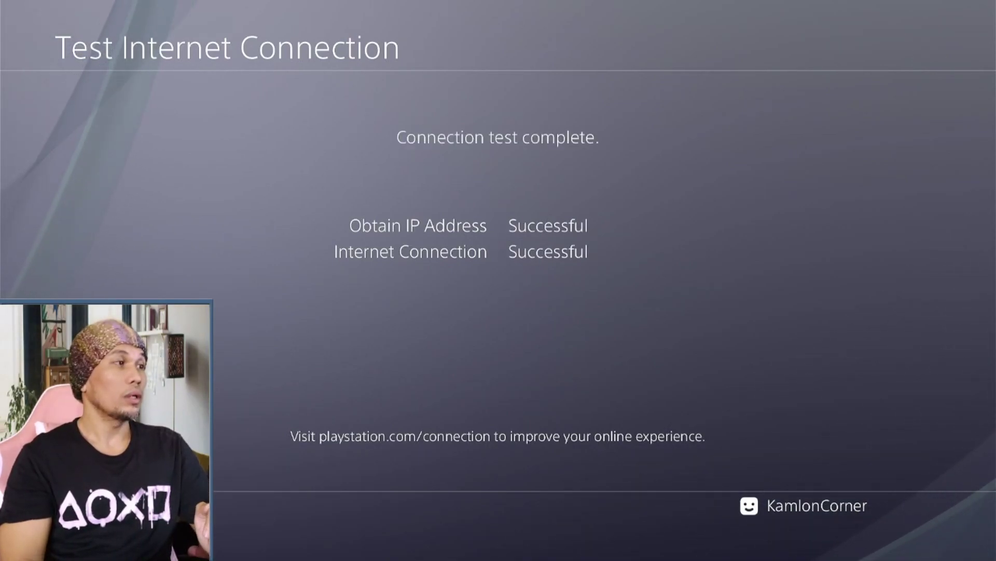
pyautogui.press('Escape')
pyautogui.press('Escape')
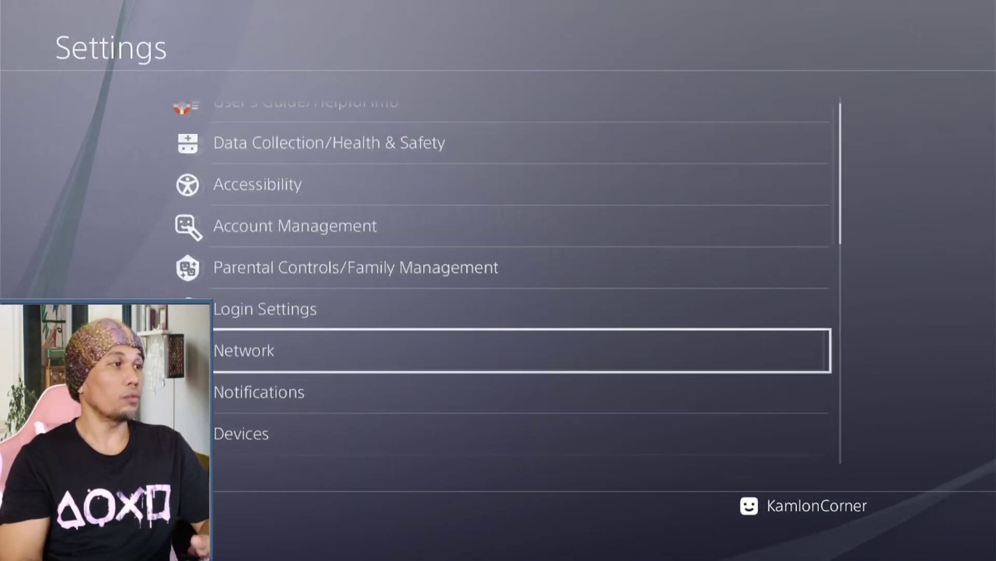
pyautogui.press('Escape')
# Start the Internet Browser and delete all of its frequently used pages
pyautogui.press('Down')
pyautogui.press('Left')
pyautogui.press('Right')
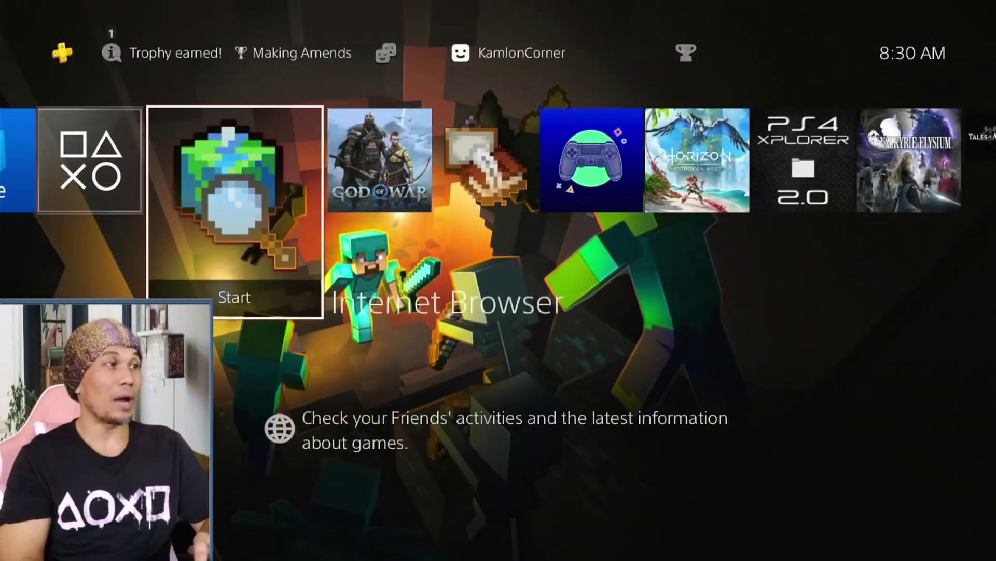
pyautogui.press('Return')
pyautogui.press('Menu')
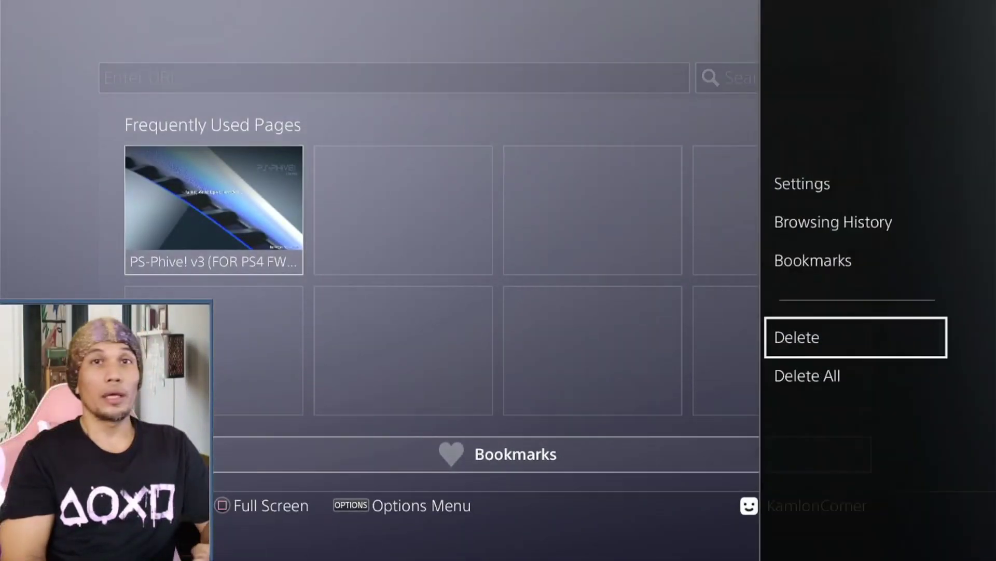
pyautogui.press('Down')
pyautogui.press('Return')
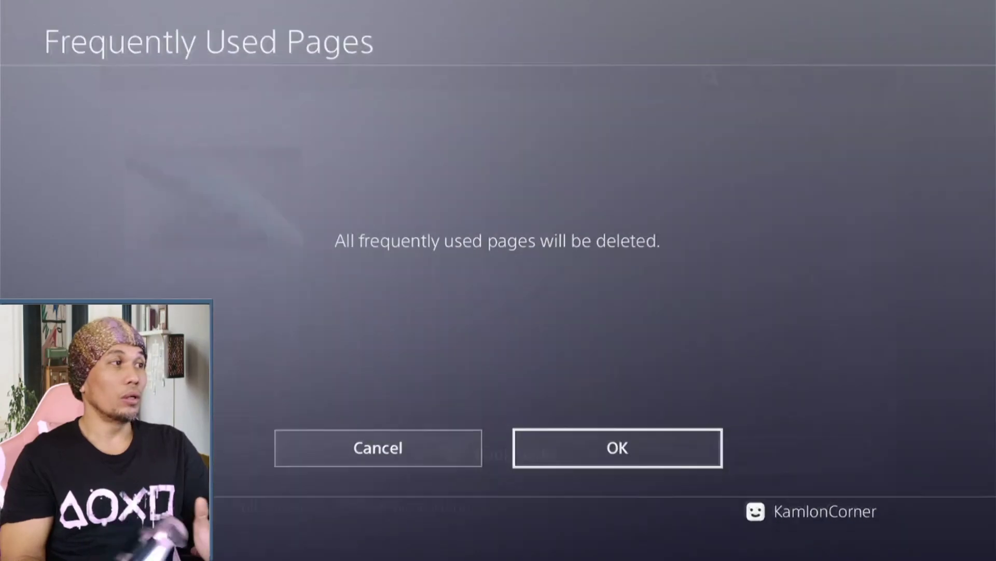
pyautogui.press('Return')
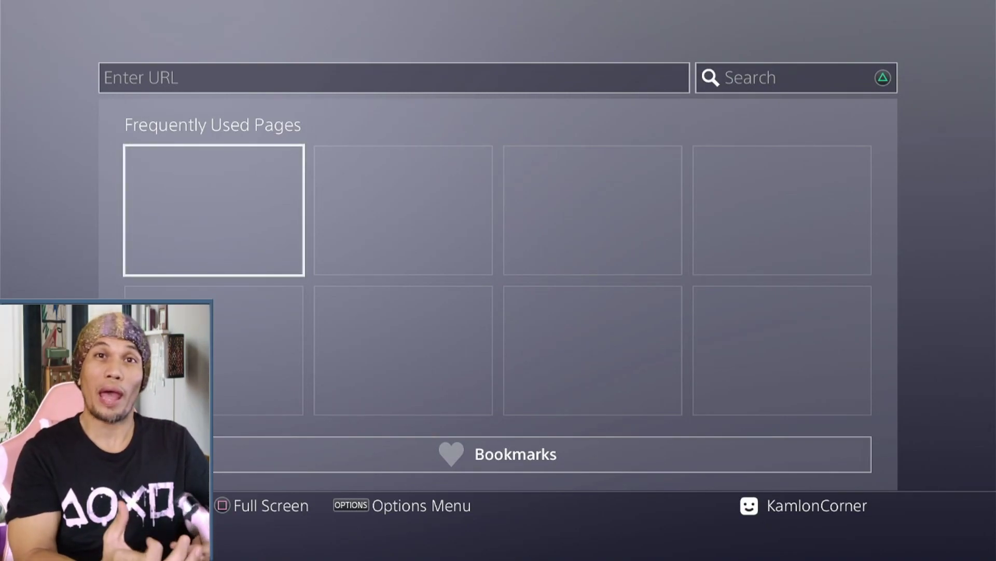
pyautogui.press('Up')
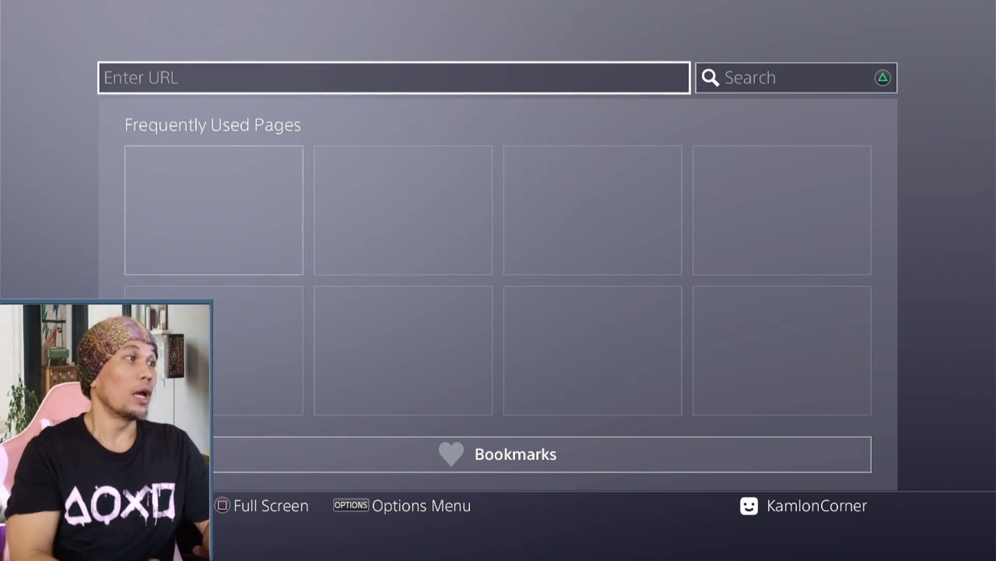
pyautogui.press('Return')
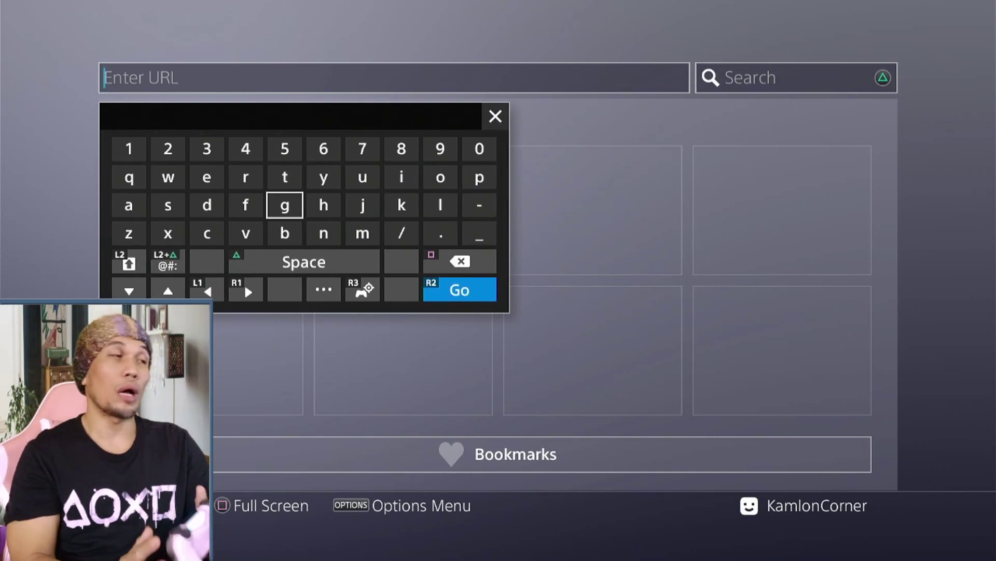
pyautogui.press('Escape')
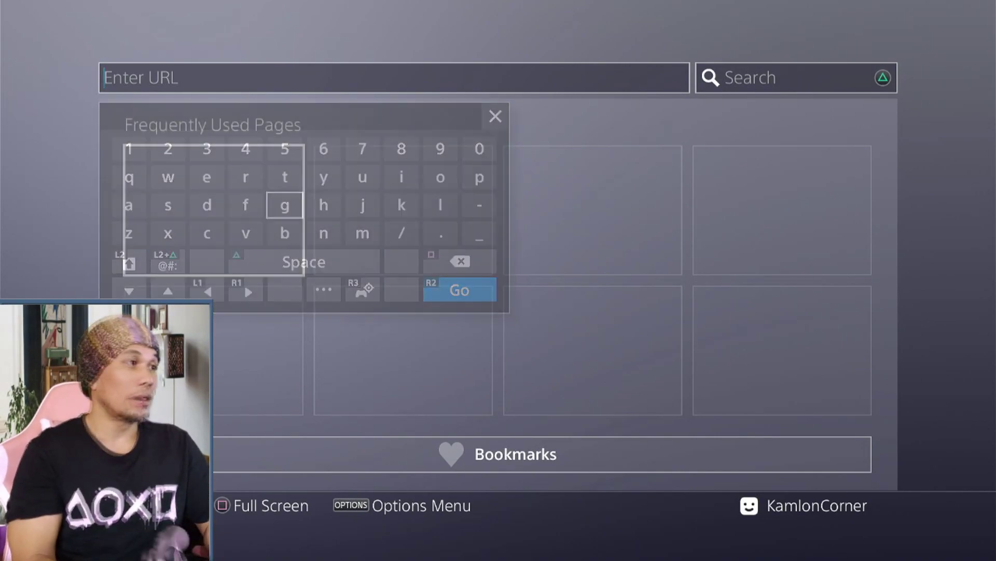
# Open the Internet Browser's settings and delete its cookies
pyautogui.press('Menu')
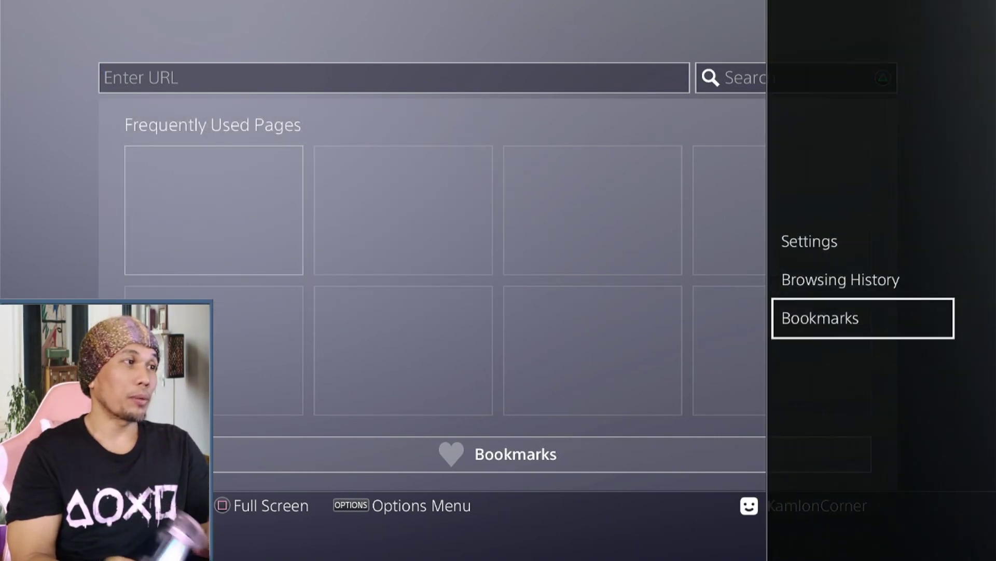
pyautogui.press('Up')
pyautogui.press('Up')
pyautogui.press('Return')
pyautogui.press('Down')
pyautogui.press('Down')
pyautogui.press('Return')
pyautogui.press('Return')
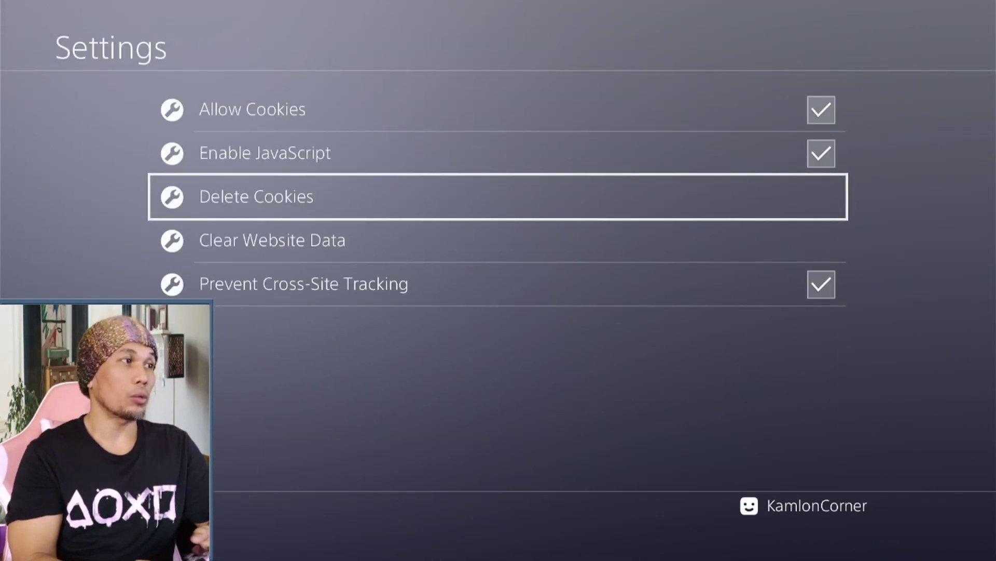
# Clear the Internet Browser's website data and leave its settings
pyautogui.press('Down')
pyautogui.press('Return')
pyautogui.press('Return')
pyautogui.press('Escape')
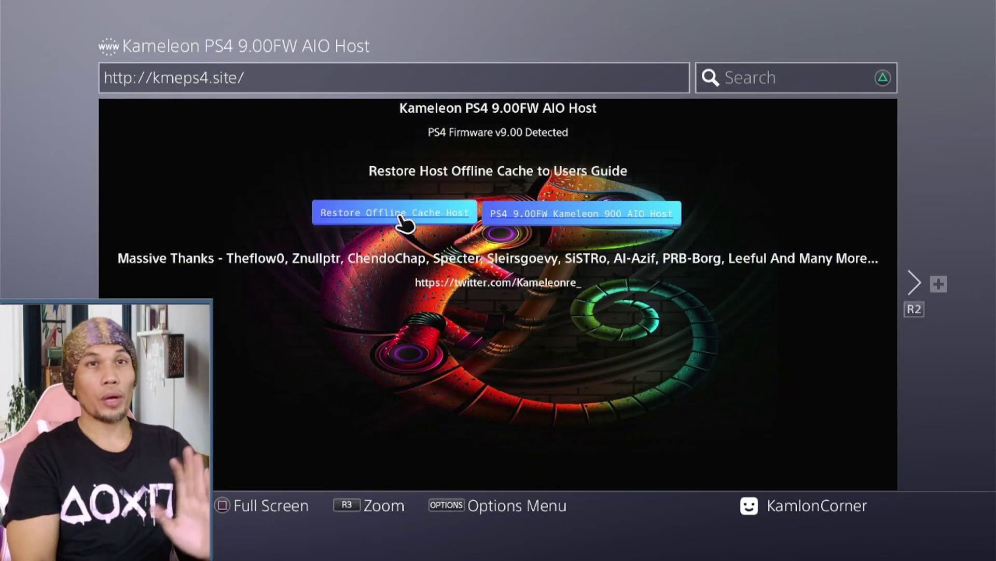
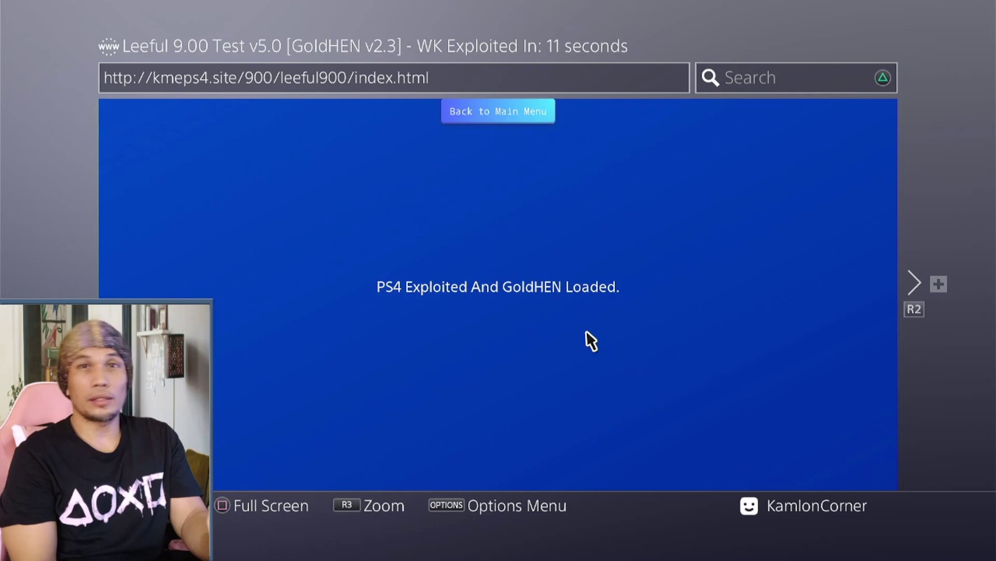
# Leave the console's browser and, in the PC browser, open exfathax_pico.img in the pOOBs4 repository and download Win32 Disk Imager from SourceForge
pyautogui.press('Home')
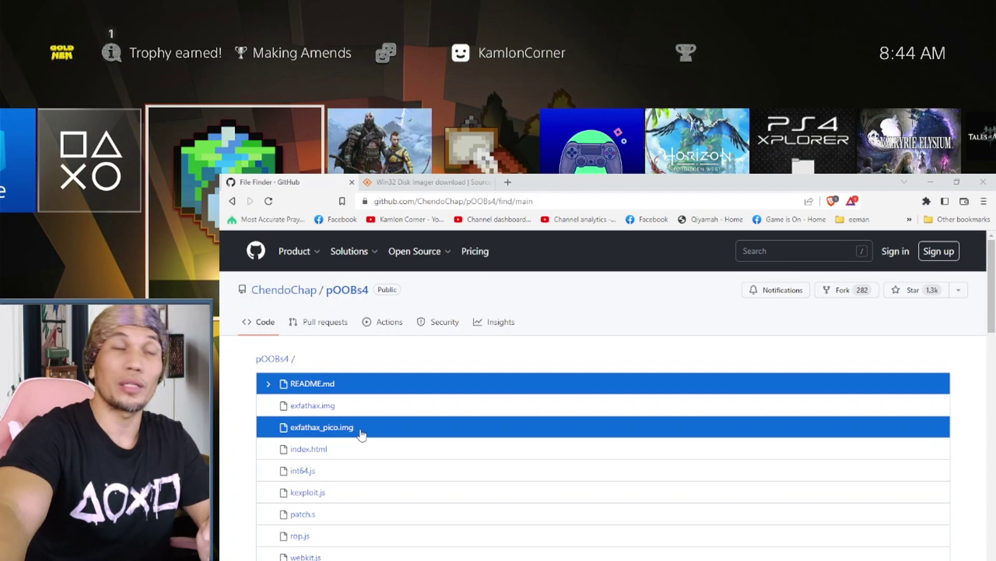
pyautogui.click(322, 432)
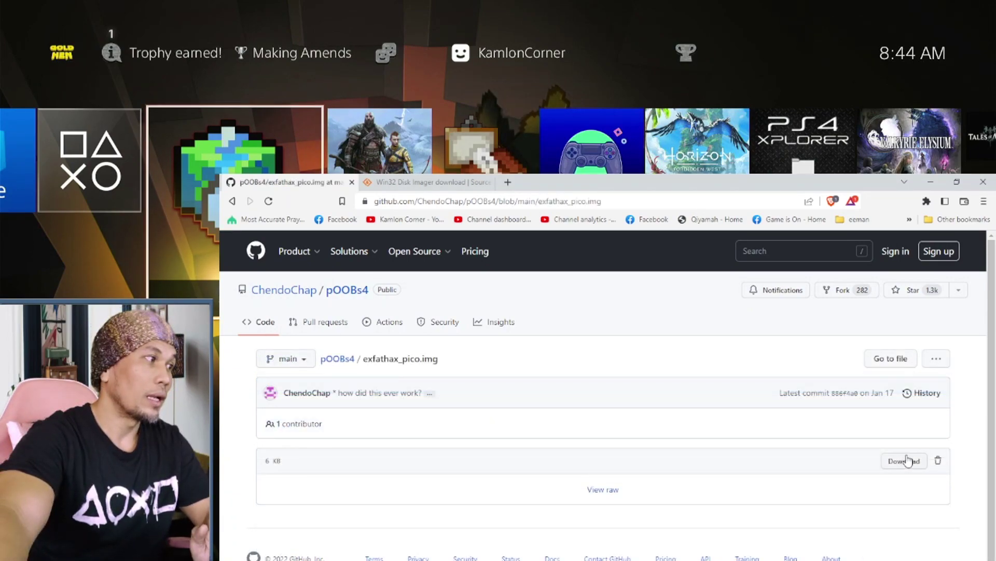
pyautogui.click(425, 182)
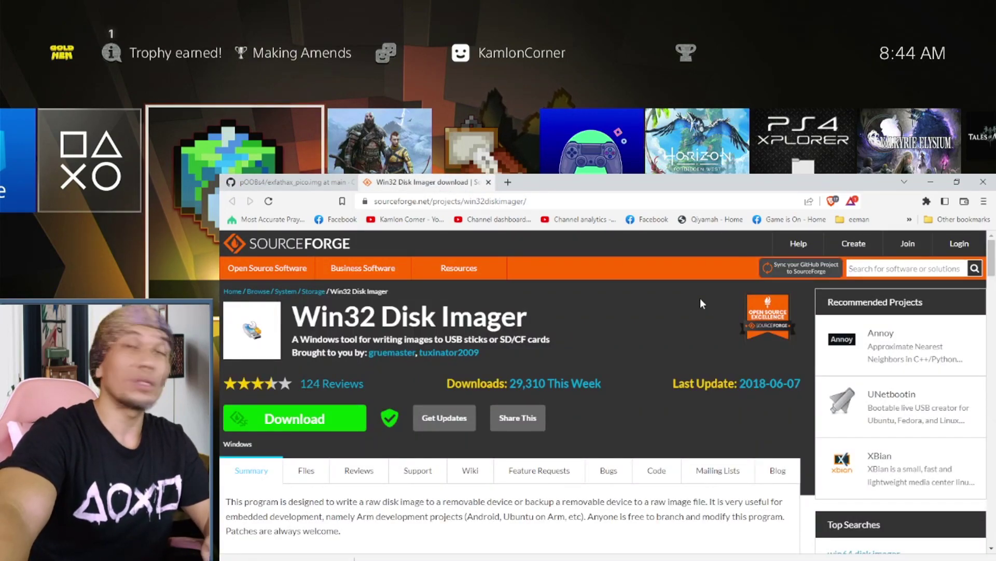
pyautogui.click(324, 418)
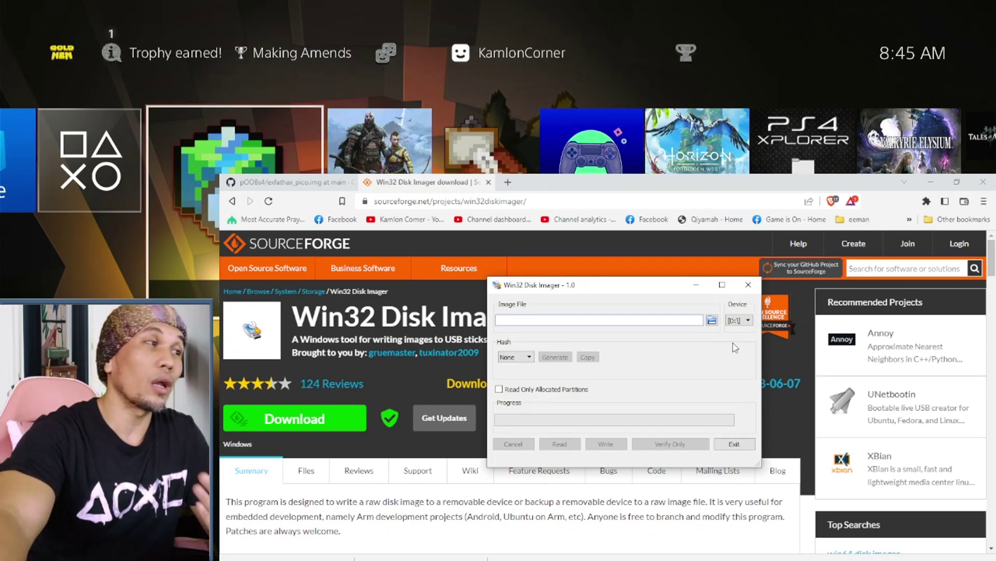
# Write exfathax_pico.img from the Downloads folder to the USB drive D: with Win32 Disk Imager
pyautogui.click(742, 320)
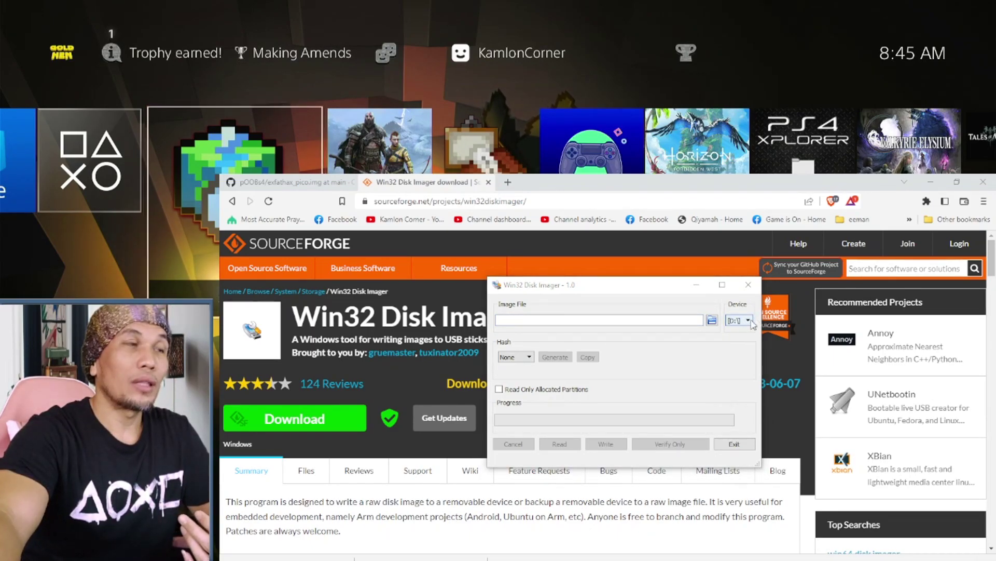
pyautogui.click(711, 321)
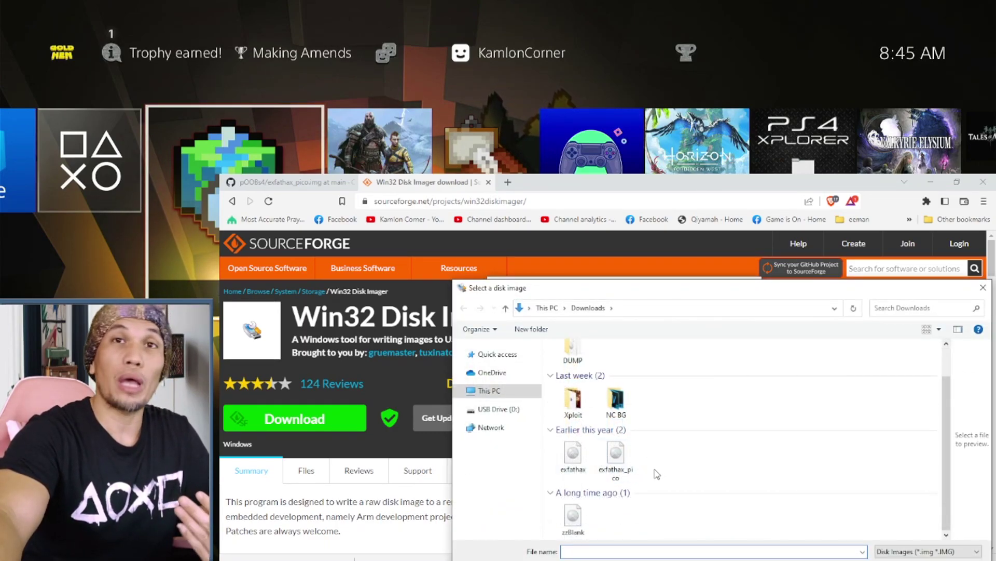
pyautogui.doubleClick(615, 454)
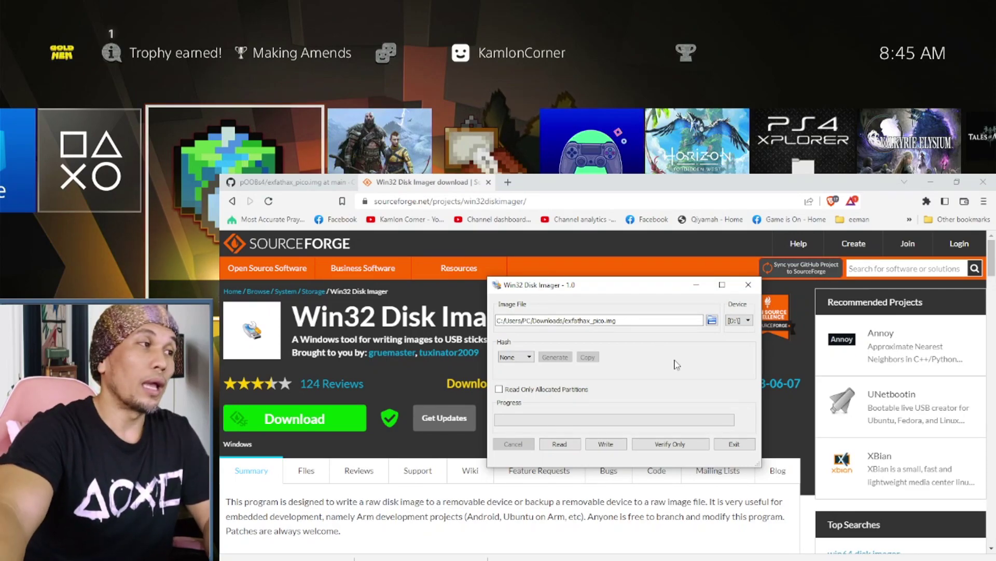
pyautogui.click(606, 444)
pyautogui.click(637, 398)
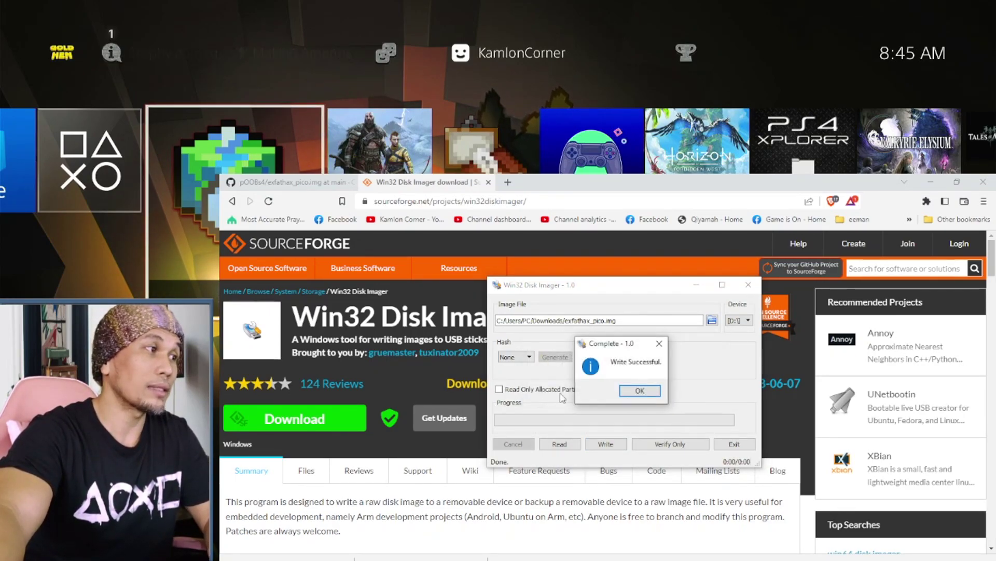
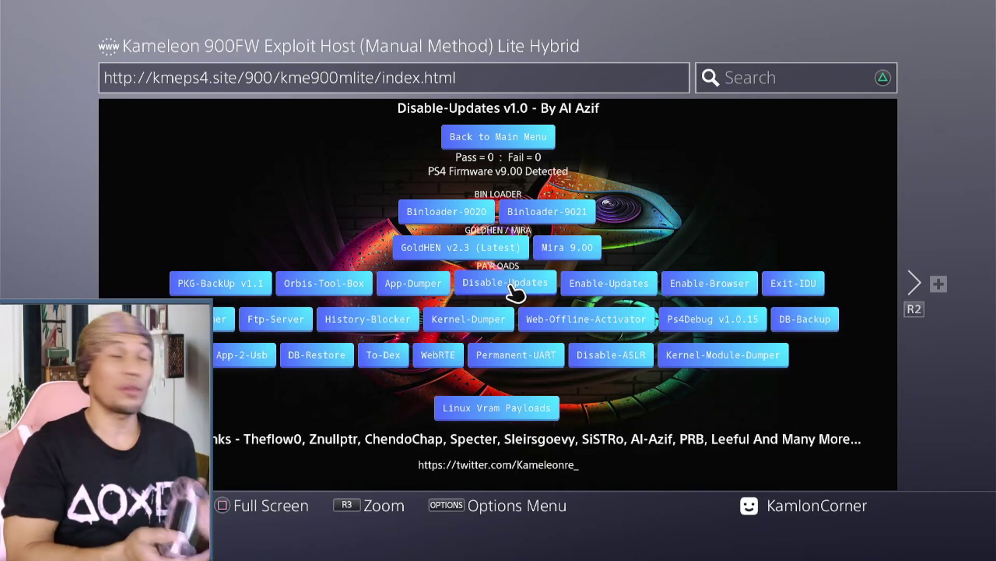
# Close the Kameleon exploit host page on the console and go back to the browser's start page
pyautogui.press('Menu')
pyautogui.press('Down')
pyautogui.press('Down')
pyautogui.press('Down')
pyautogui.press('Down')
pyautogui.press('Down')
pyautogui.press('Down')
pyautogui.press('Return')
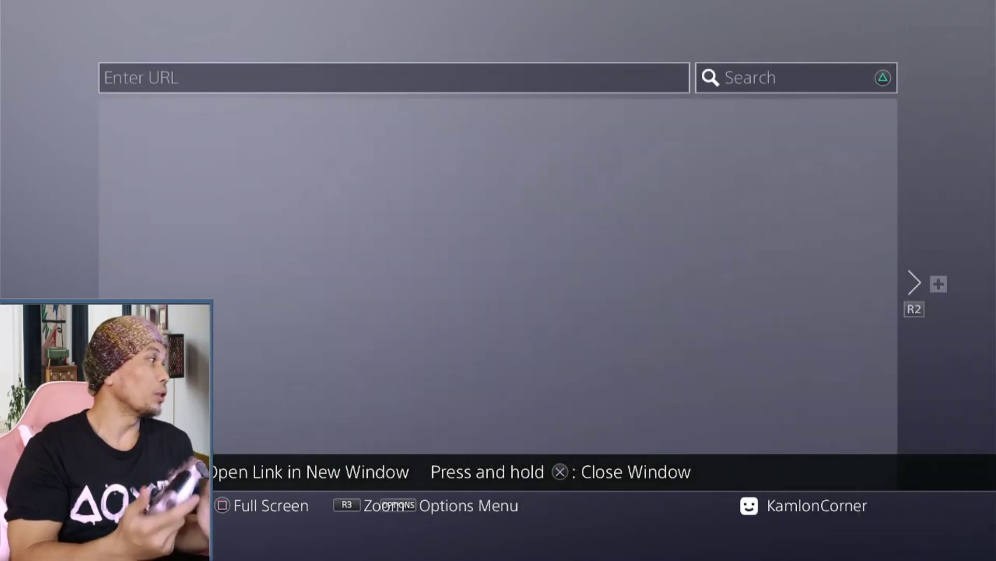
pyautogui.press('Menu')
pyautogui.press('Return')
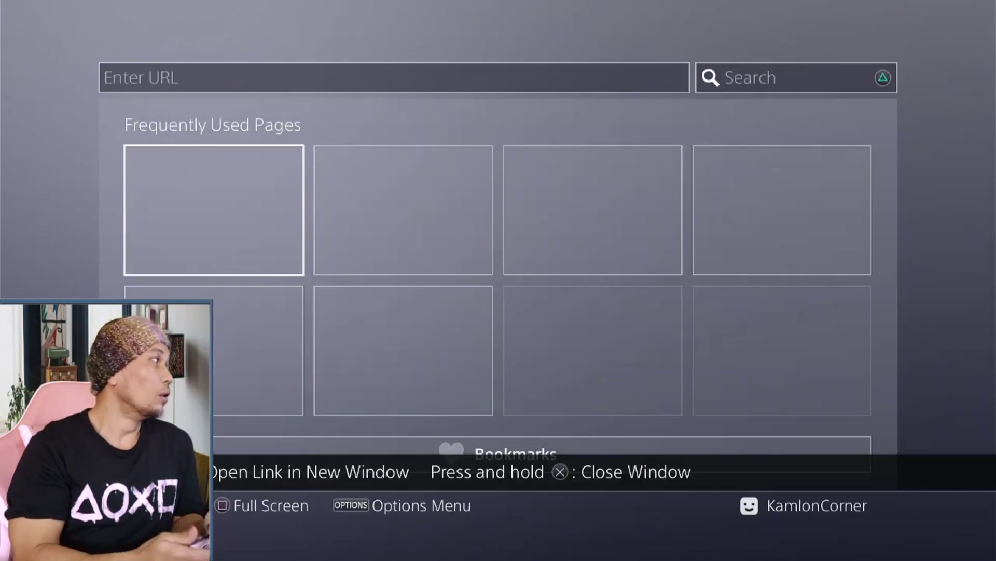
# Delete the console browser's cookies and clear its website data
pyautogui.press('Menu')
pyautogui.press('Return')
pyautogui.press('Down')
pyautogui.press('Down')
pyautogui.press('Return')
pyautogui.press('Return')
pyautogui.press('Down')
pyautogui.press('Return')
pyautogui.press('Return')
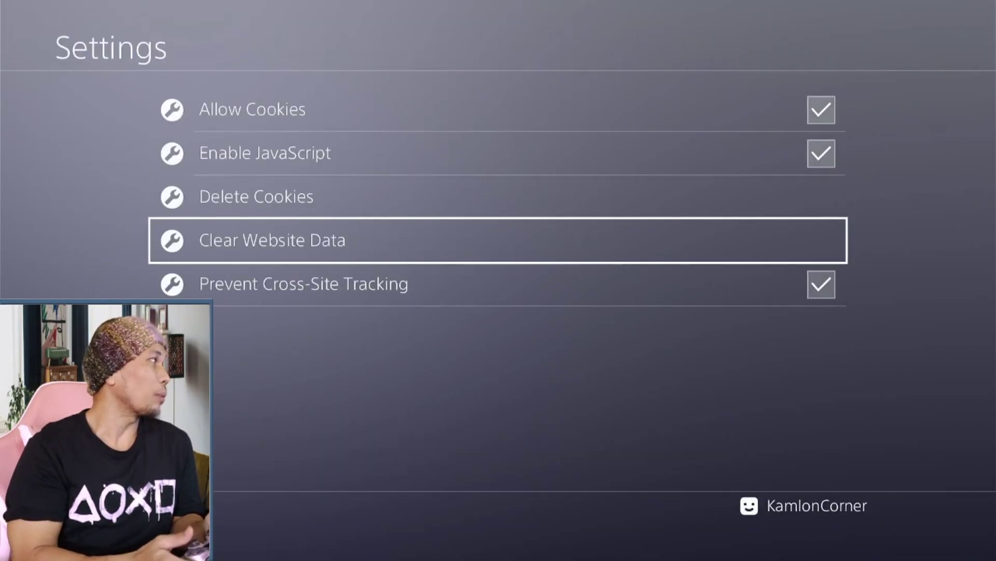
pyautogui.press('Escape')
# Enter "k" as the web address and go to the suggested word kmeps4
pyautogui.press('Return')
pyautogui.press('Right')
pyautogui.press('Right')
pyautogui.press('Right')
pyautogui.write('k')
pyautogui.press('Up')
pyautogui.press('Up')
pyautogui.press('Up')
pyautogui.press('Left')
pyautogui.press('Left')
pyautogui.press('Left')
pyautogui.press('Left')
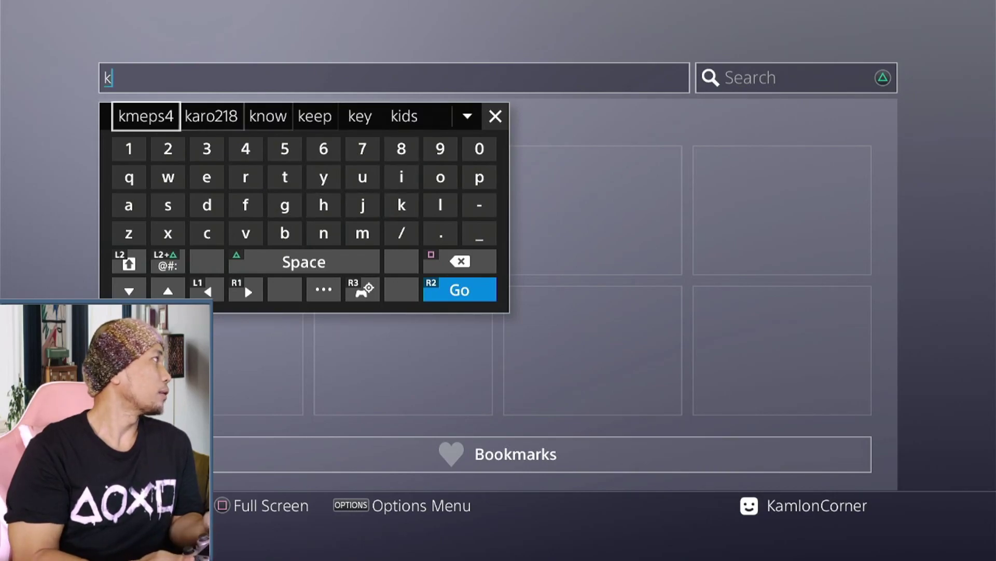